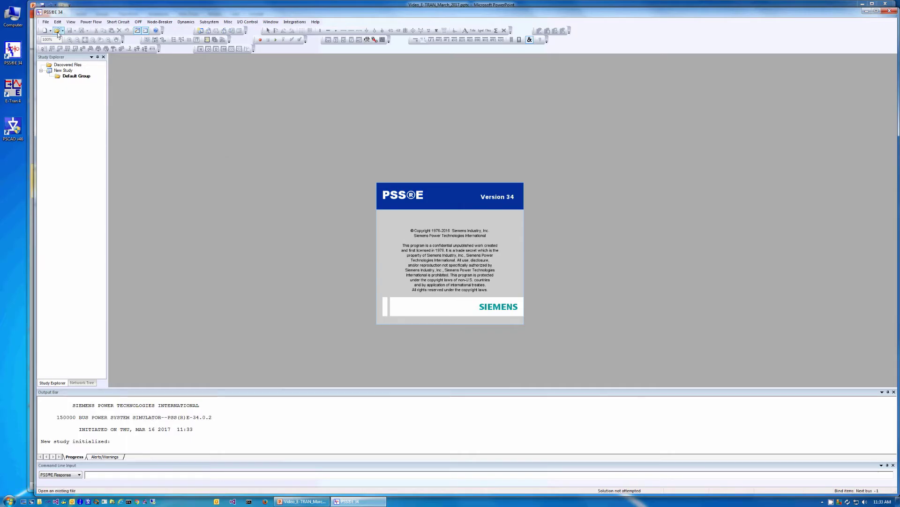
Open the savnw.sav case and its savnw.sld one-line diagram from the SAVNW folder.
{"action": "key", "text": "ctrl+o"}
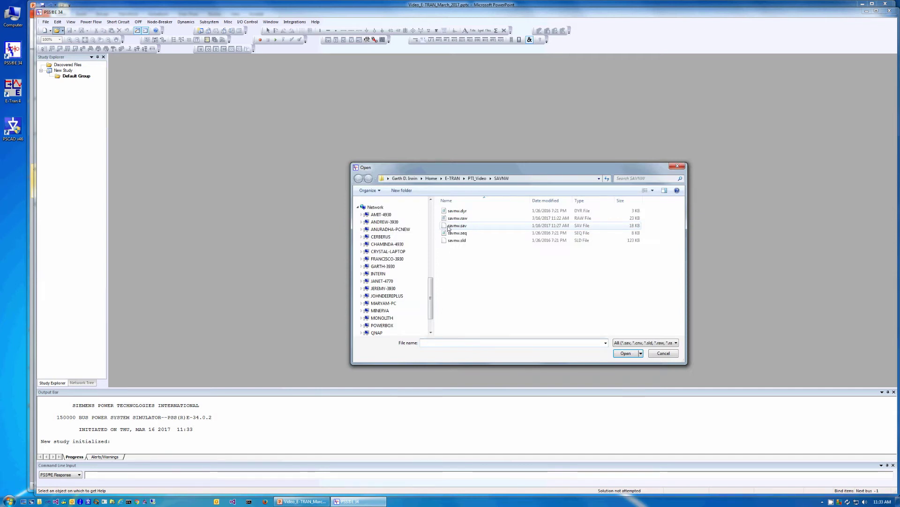
{"action": "double_click", "coordinate": [449, 227]}
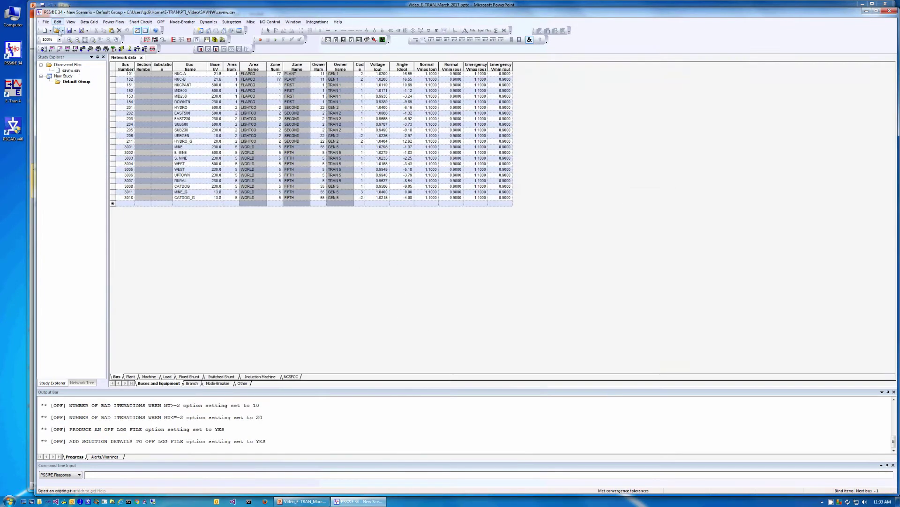
{"action": "left_click", "coordinate": [57, 31]}
{"action": "double_click", "coordinate": [457, 243]}
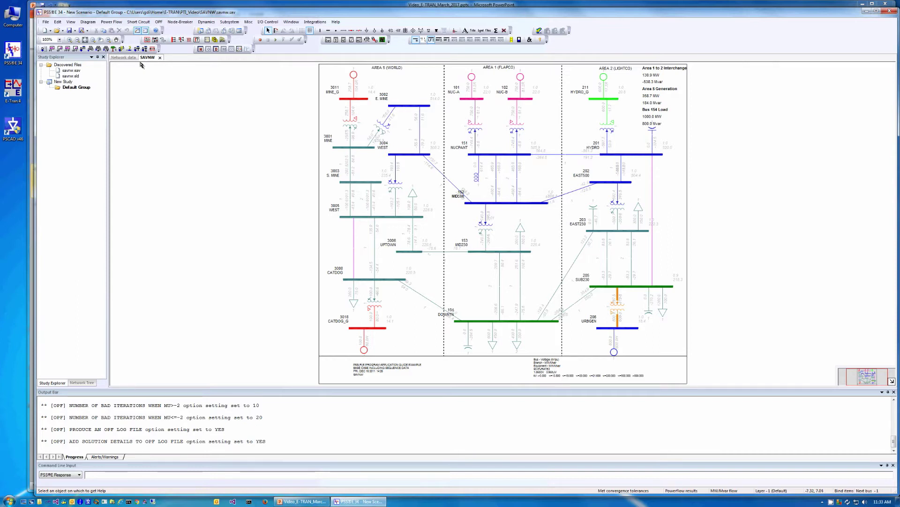
Convert all 8 loads using Convert Loads and Generators.
{"action": "left_click", "coordinate": [113, 24]}
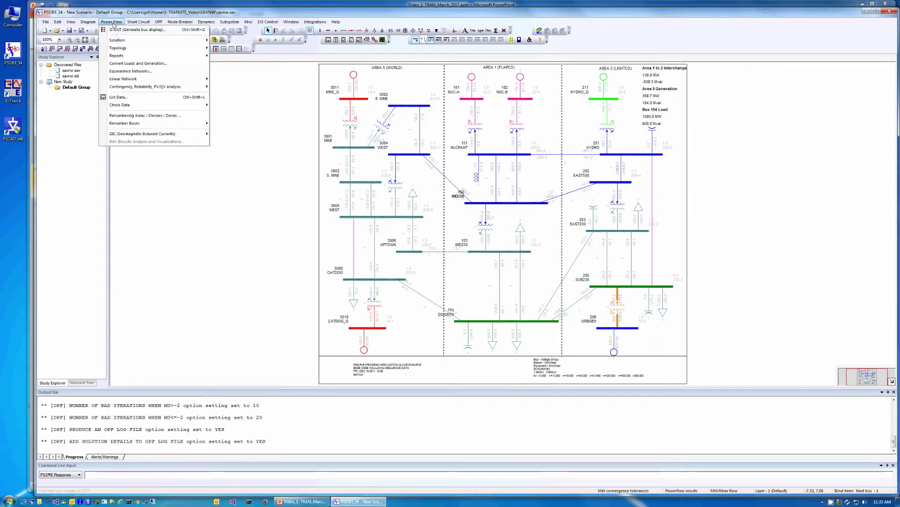
{"action": "left_click", "coordinate": [136, 60]}
{"action": "left_click", "coordinate": [408, 227]}
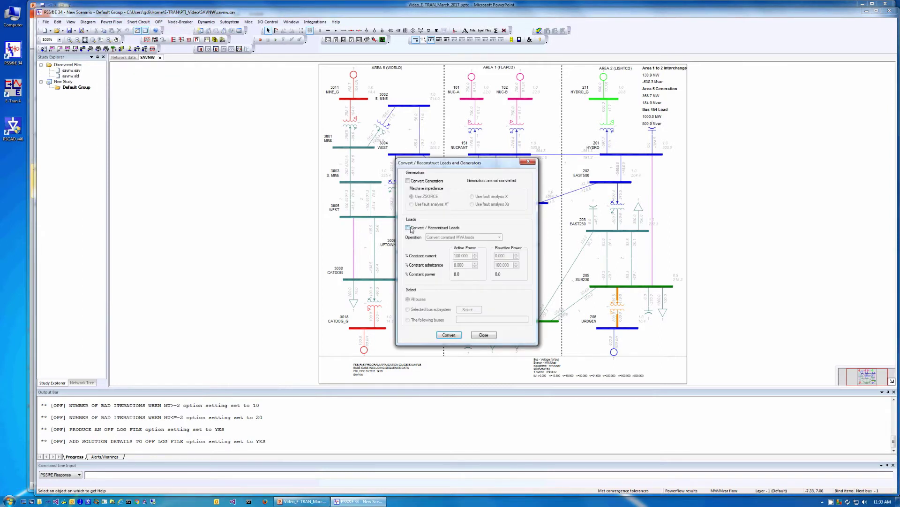
{"action": "left_click", "coordinate": [449, 335]}
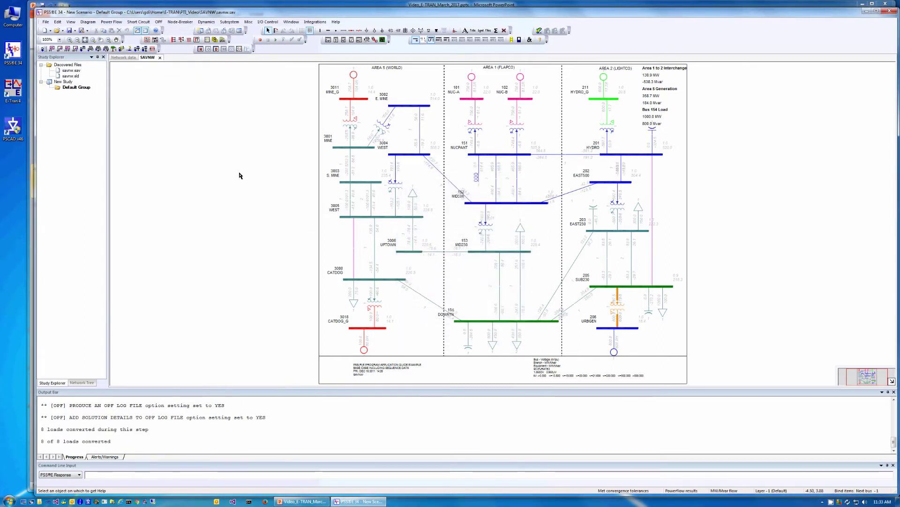
Re-solve the load flow.
{"action": "left_click", "coordinate": [75, 50]}
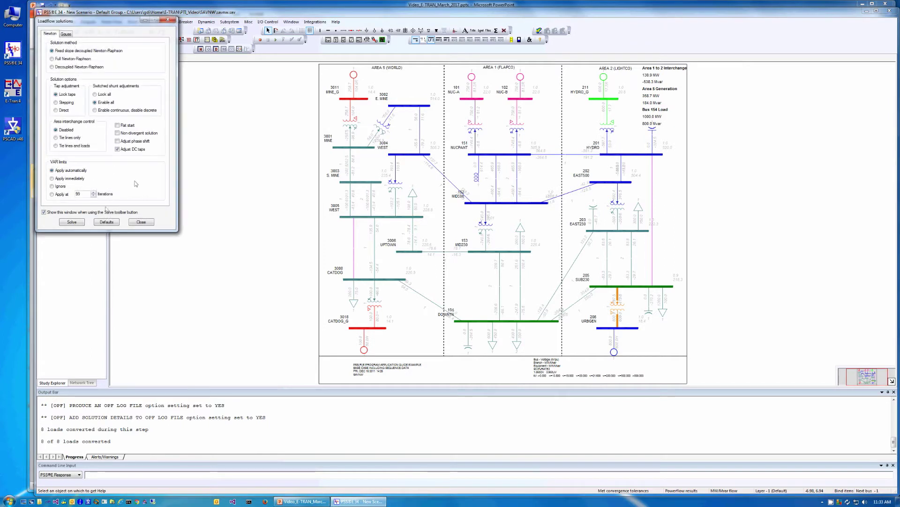
{"action": "left_click", "coordinate": [71, 221]}
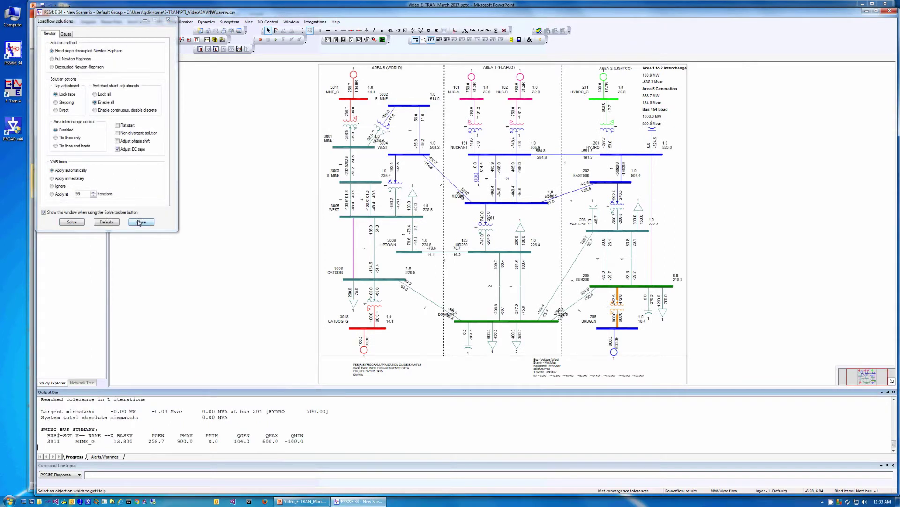
{"action": "left_click", "coordinate": [140, 222]}
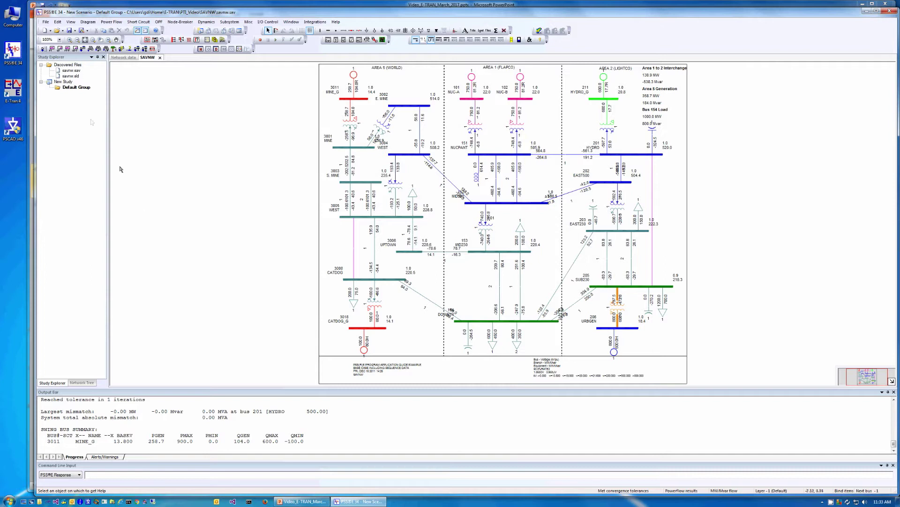
Save the network data as savnw.raw and start E-Tran.
{"action": "left_click", "coordinate": [46, 22]}
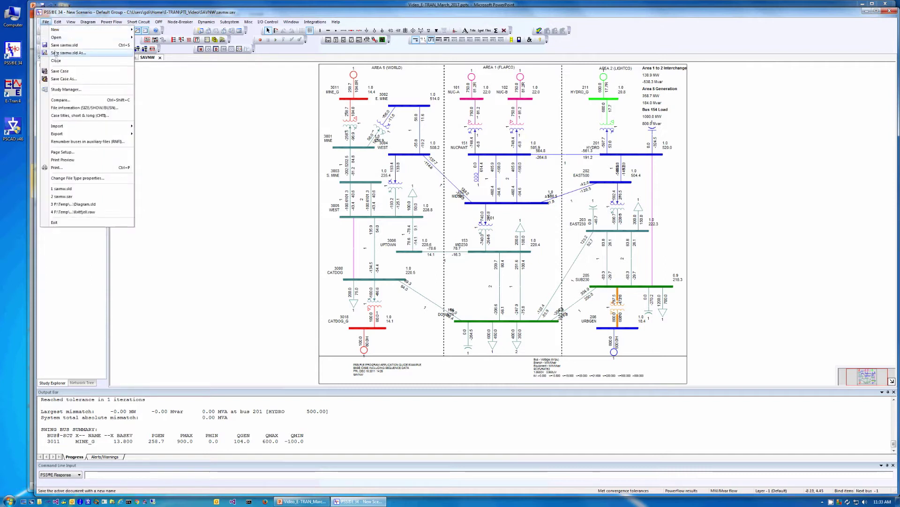
{"action": "left_click", "coordinate": [62, 79]}
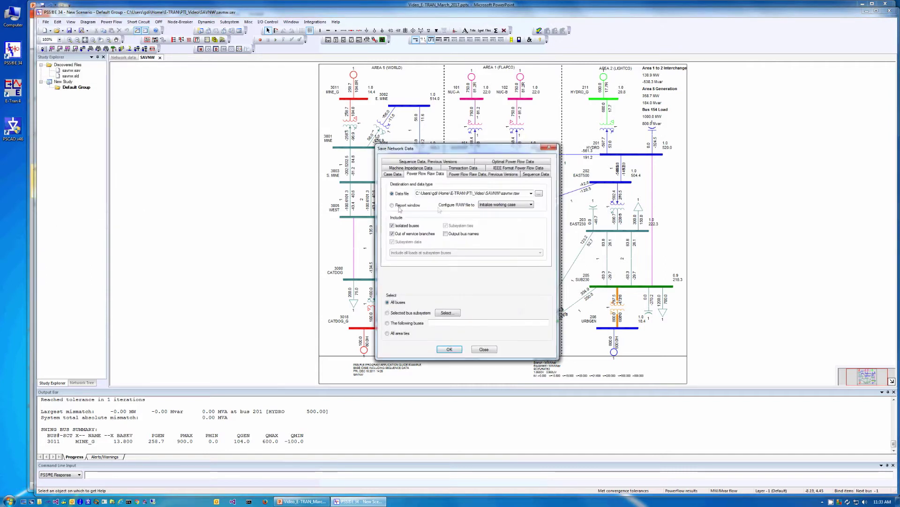
{"action": "left_click", "coordinate": [523, 194]}
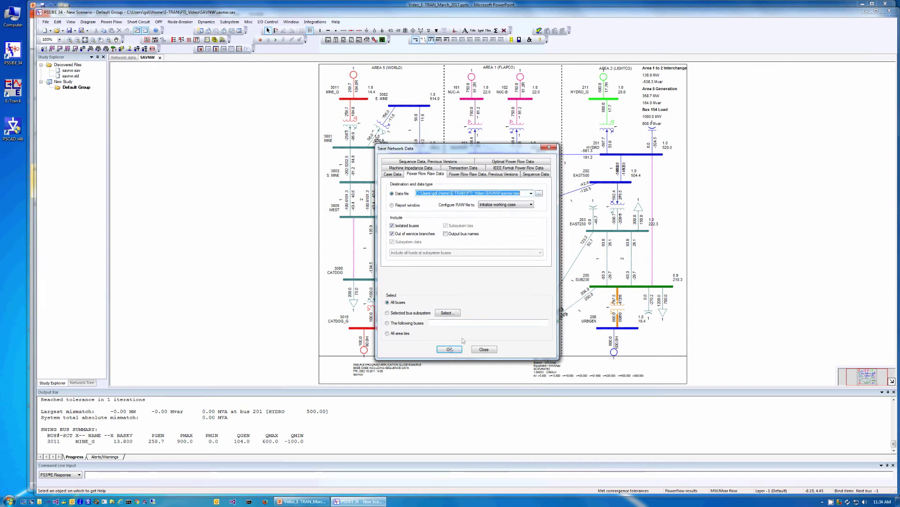
{"action": "left_click", "coordinate": [450, 350]}
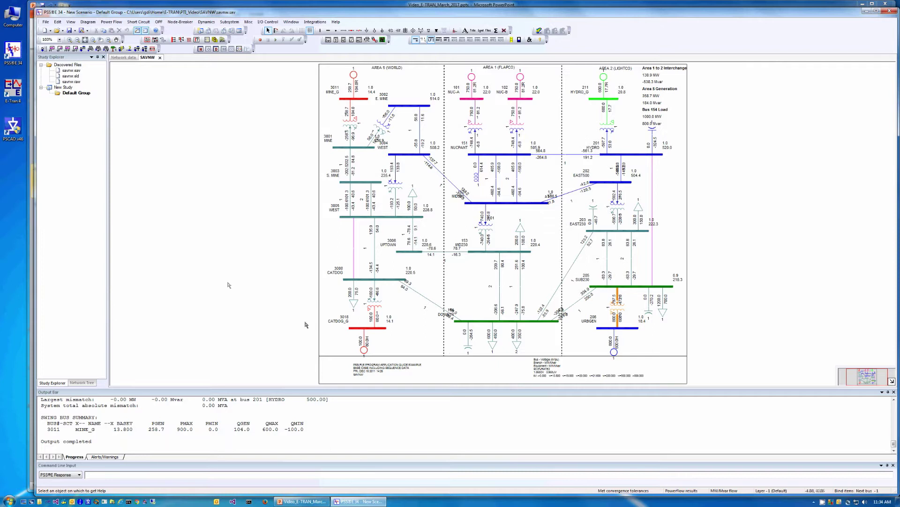
{"action": "double_click", "coordinate": [13, 91]}
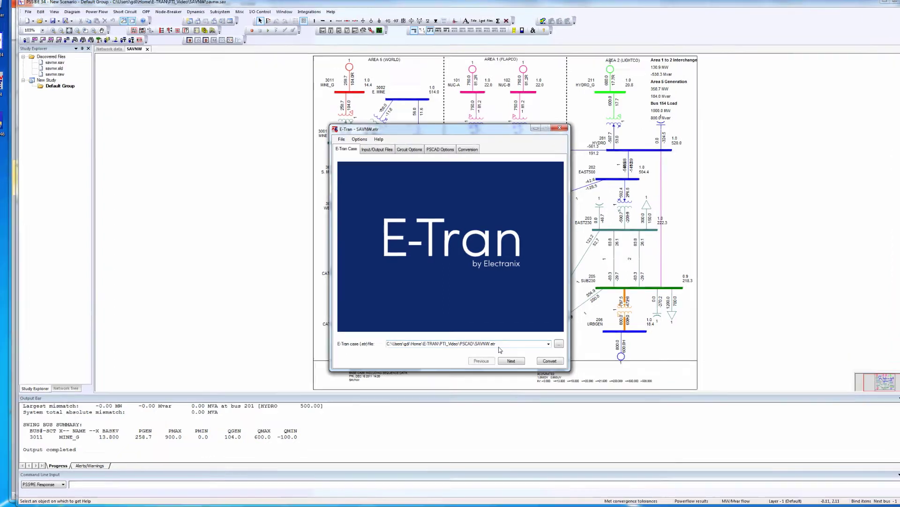
Open the SAVNW E-Tran case with savnw.raw input, savnw.pscx output, and equivalents for unkept busses.
{"action": "double_click", "coordinate": [503, 344]}
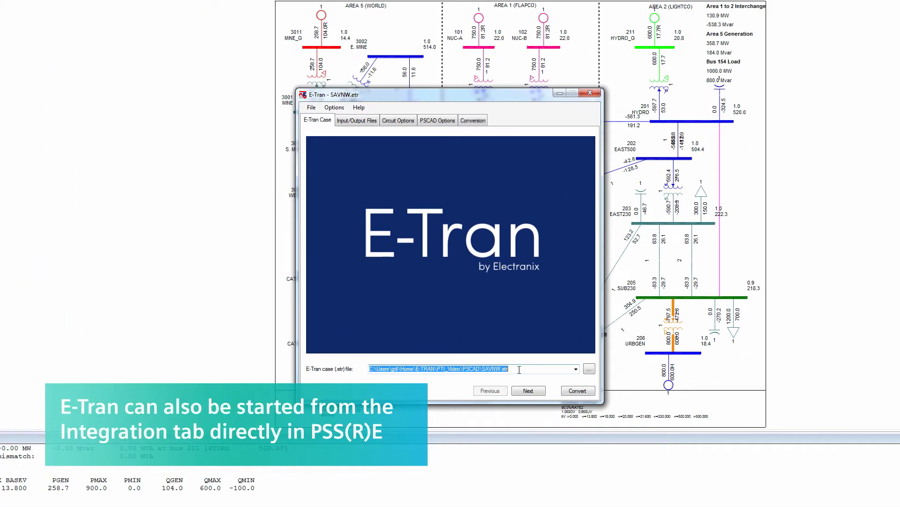
{"action": "left_click", "coordinate": [531, 390]}
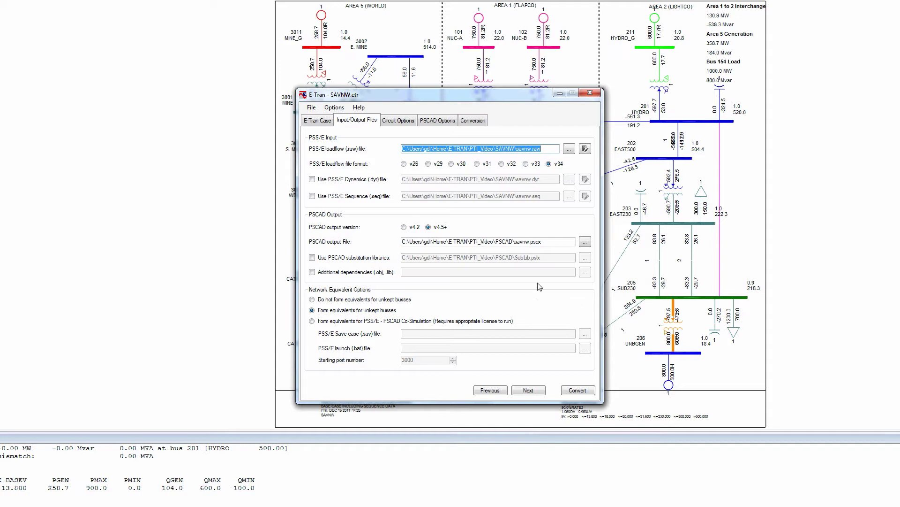
{"action": "left_click", "coordinate": [549, 149]}
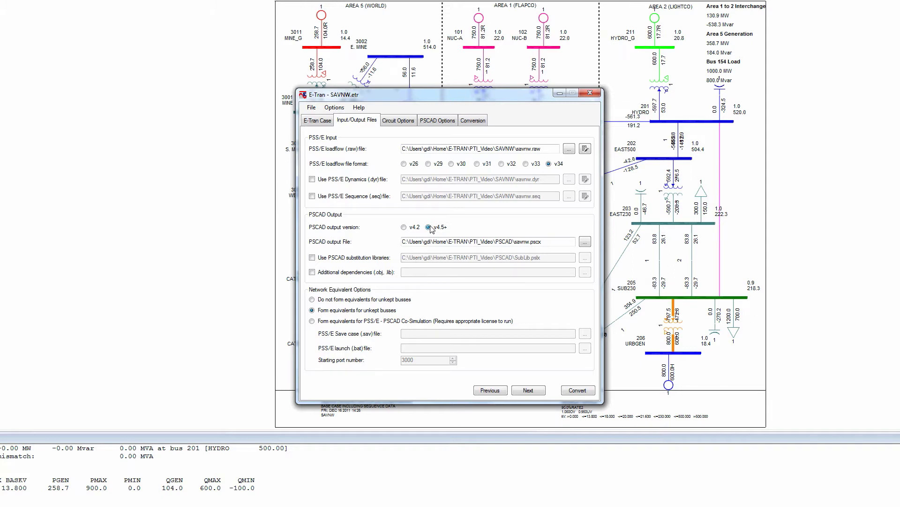
{"action": "left_click", "coordinate": [550, 241]}
{"action": "left_click", "coordinate": [323, 310]}
Confirm the circuit options convert from start bus 3011 with 3 busses back.
{"action": "left_click", "coordinate": [530, 391]}
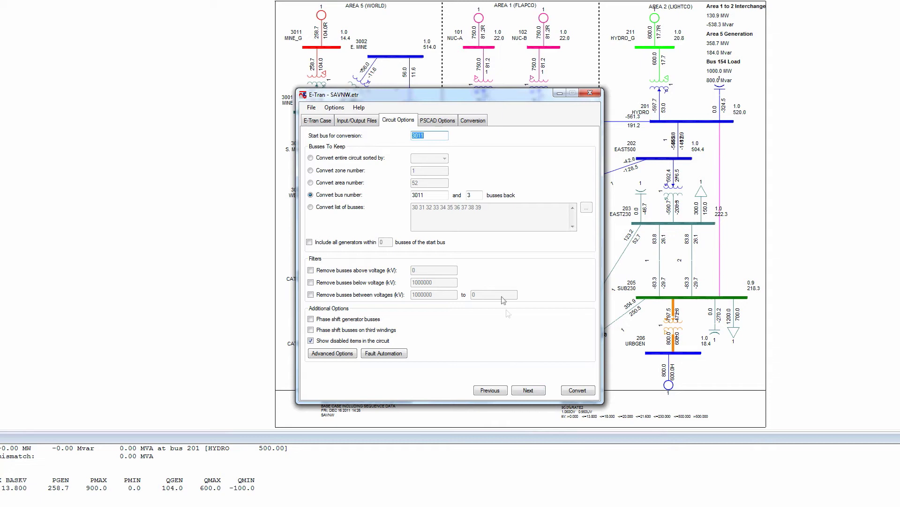
{"action": "left_click", "coordinate": [432, 196]}
{"action": "left_click", "coordinate": [480, 195]}
Review the PSCAD run settings (50 µs time step, 10 s finish) and proceed to the conversion summary.
{"action": "left_click", "coordinate": [529, 390]}
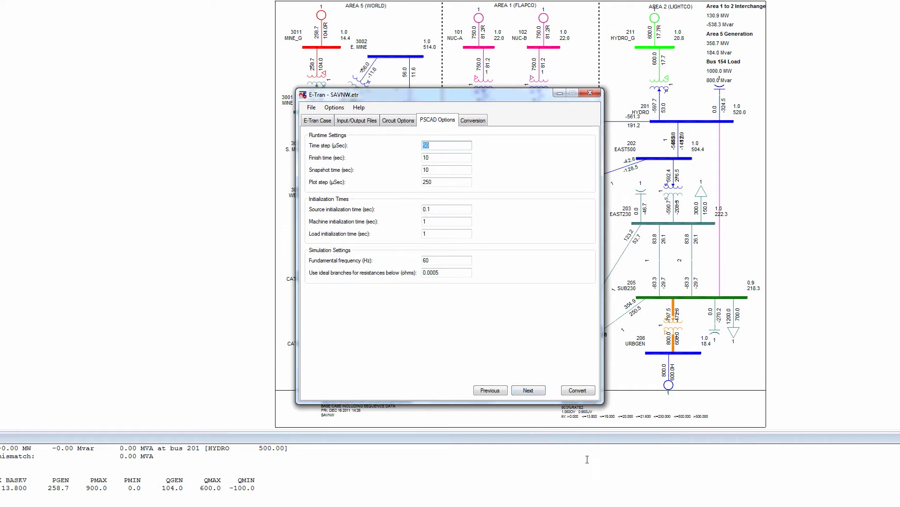
{"action": "left_click", "coordinate": [530, 390]}
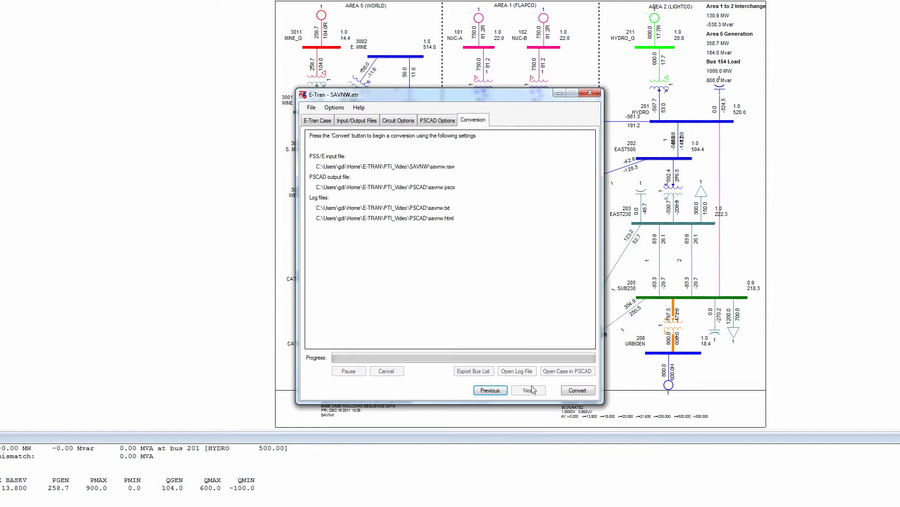
Run the conversion to savnw.pscx and scroll through the conversion log.
{"action": "left_click", "coordinate": [584, 394]}
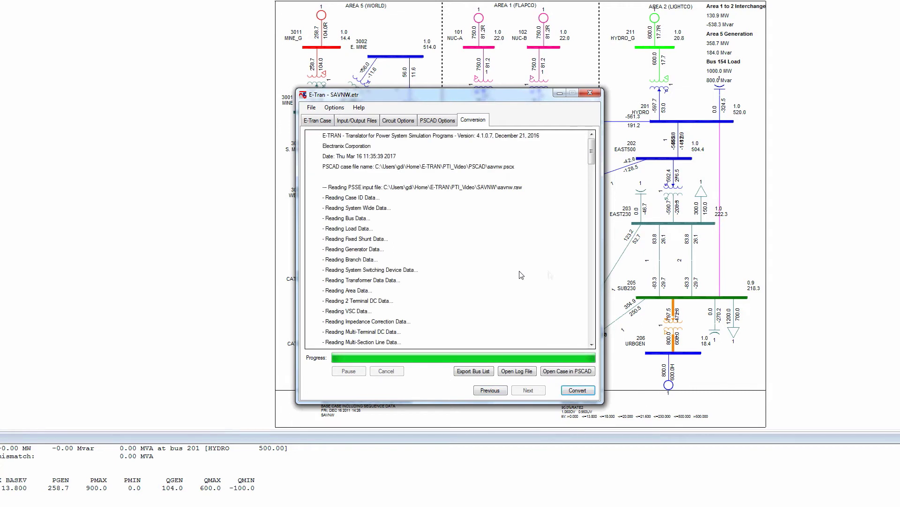
{"action": "left_click_drag", "start_coordinate": [592, 156], "coordinate": [566, 341]}
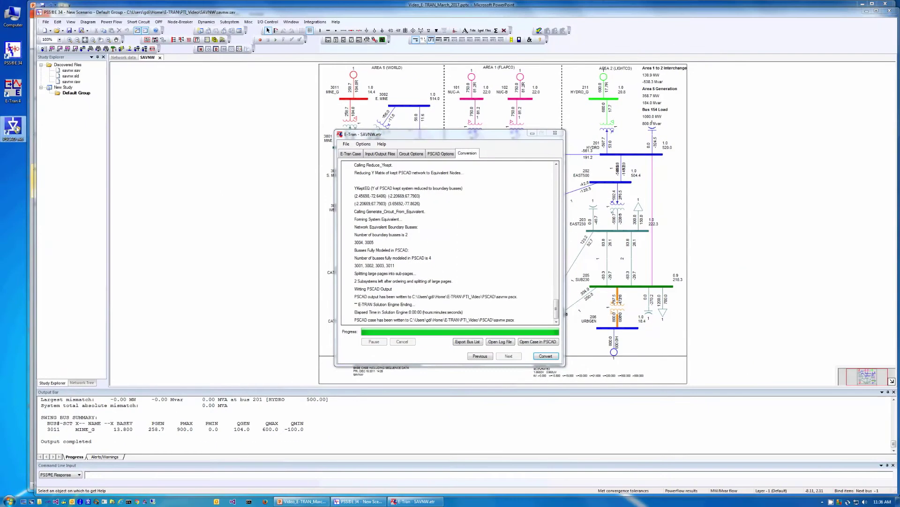
Open the savnw project in PSCAD, its Page 1 network, and the Net-Equiv subpage.
{"action": "double_click", "coordinate": [14, 126]}
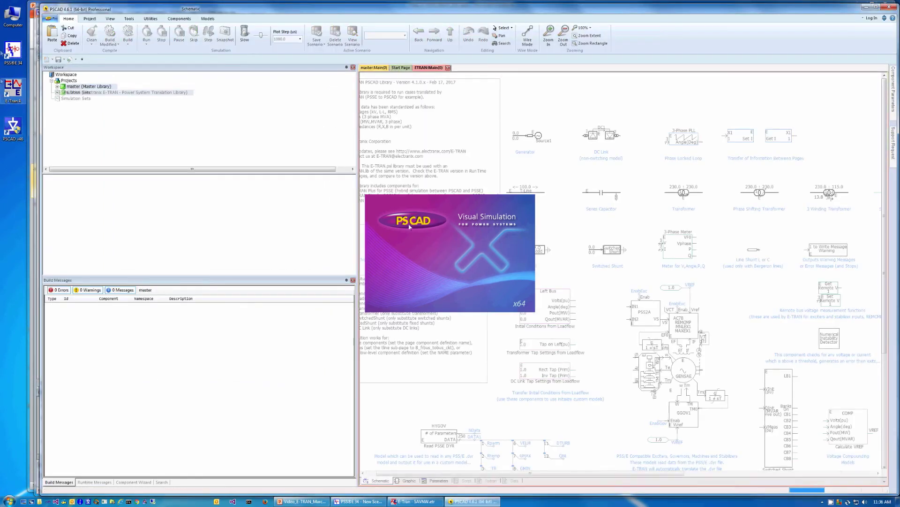
{"action": "double_click", "coordinate": [74, 92]}
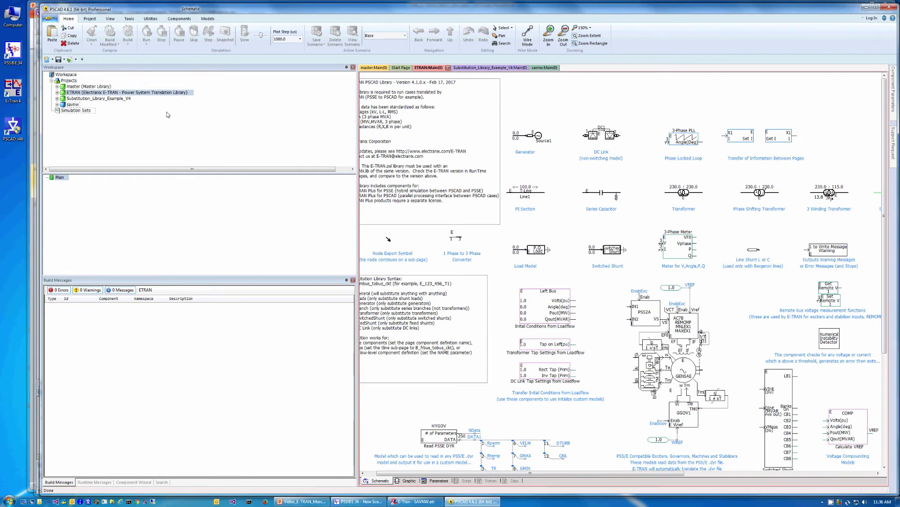
{"action": "double_click", "coordinate": [73, 104]}
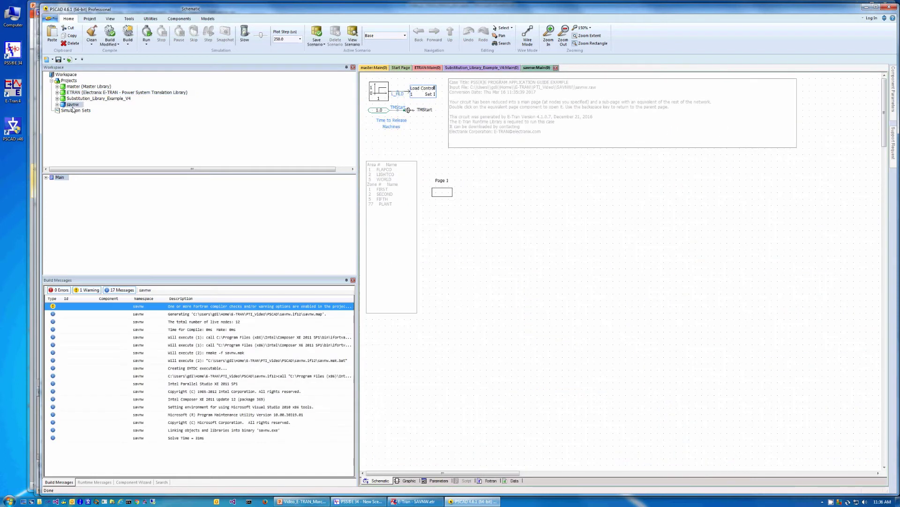
{"action": "double_click", "coordinate": [436, 193]}
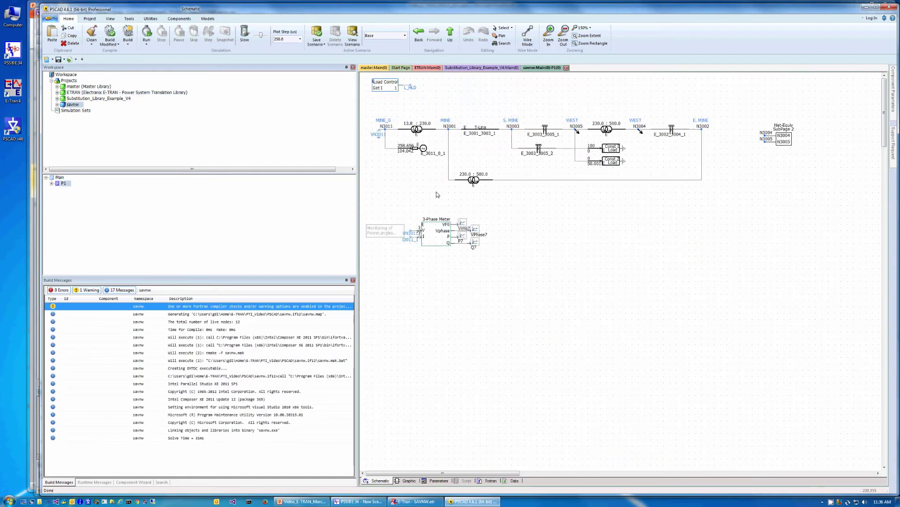
{"action": "left_click", "coordinate": [382, 136]}
{"action": "double_click", "coordinate": [782, 139]}
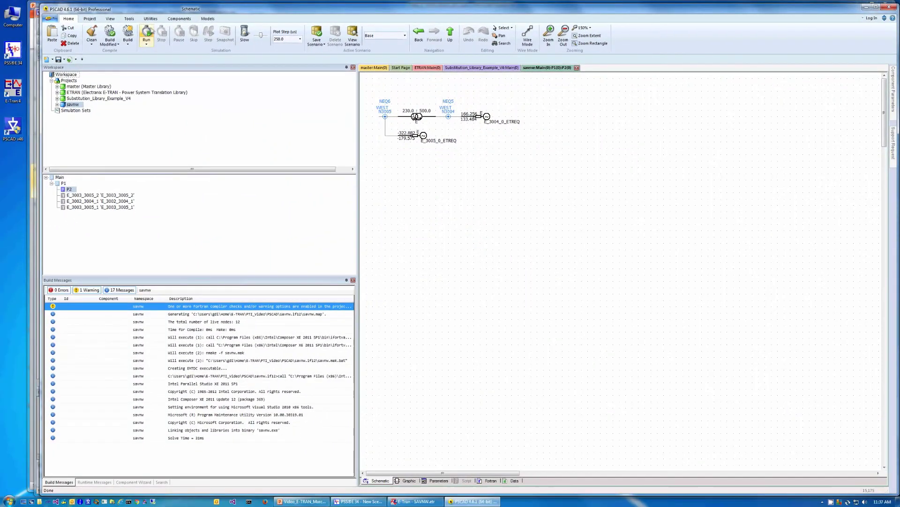
Return to the P1 network page and bring up the P7 meter's options.
{"action": "key", "text": "alt+Left"}
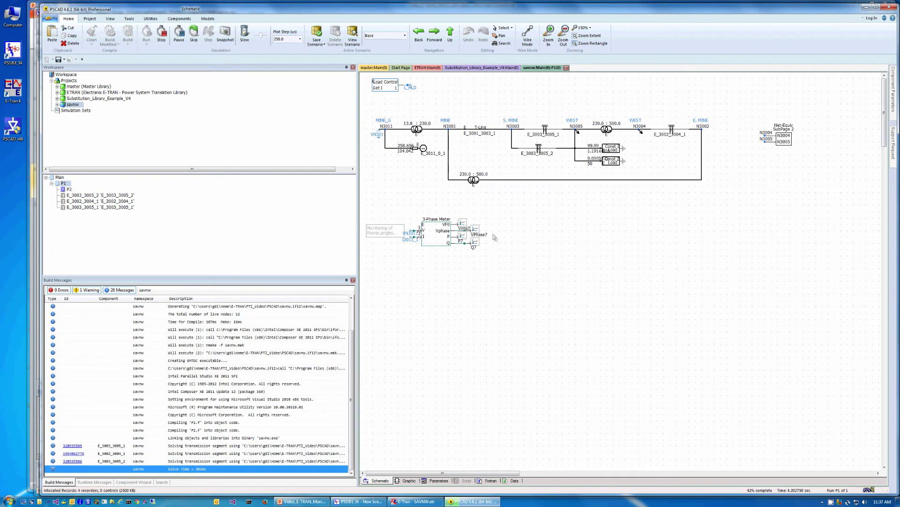
{"action": "right_click", "coordinate": [463, 237]}
Add an overlay graph of the P7 meter signal and place it on the P1 page.
{"action": "mouse_move", "coordinate": [528, 400]}
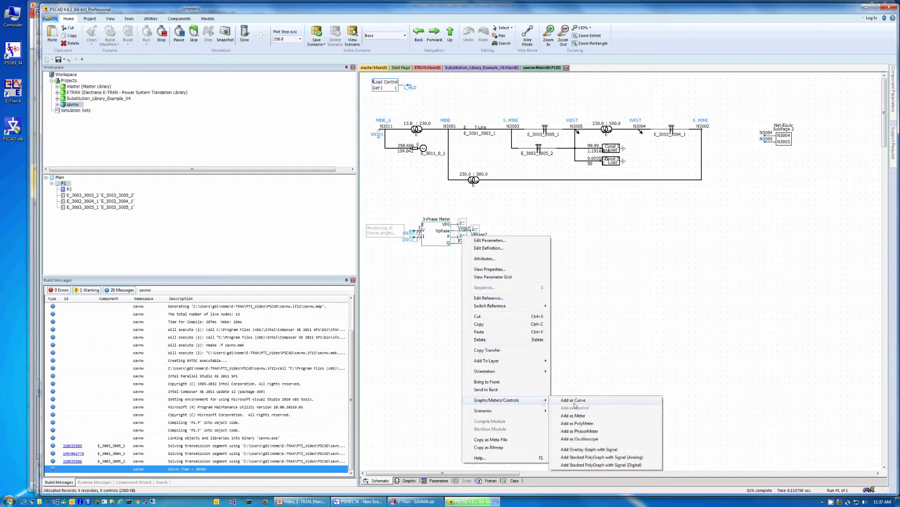
{"action": "left_click", "coordinate": [592, 449]}
{"action": "left_click", "coordinate": [616, 276]}
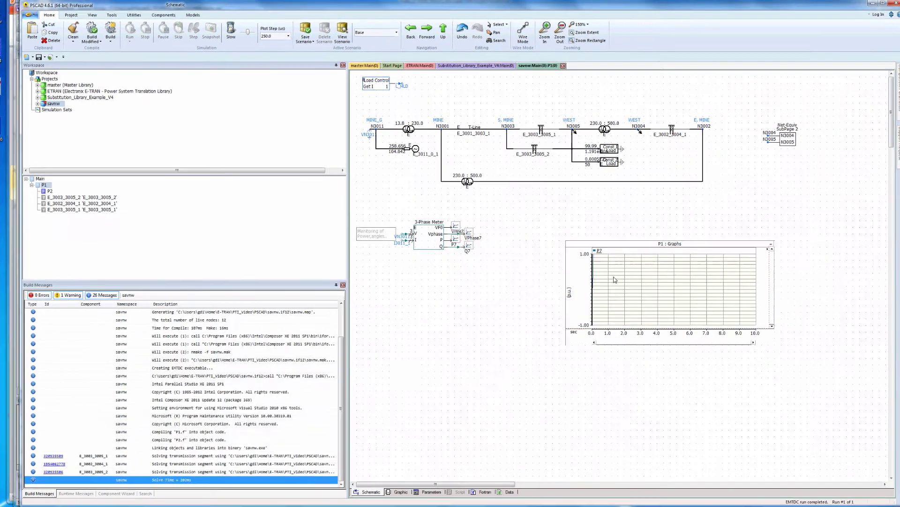
{"action": "mouse_move", "coordinate": [615, 279]}
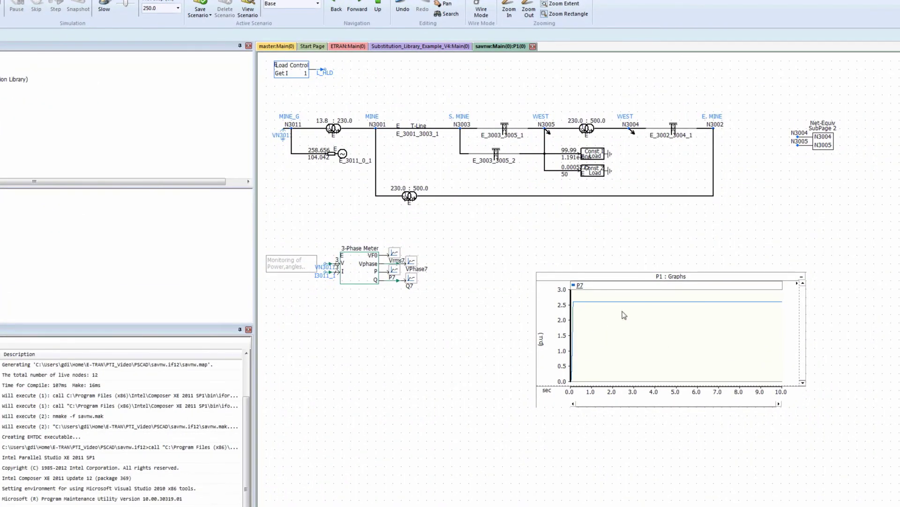
{"action": "mouse_move", "coordinate": [625, 314]}
Back in E-Tran's input files, enable PSS/E dynamics and PSCAD substitution libraries.
{"action": "key", "text": "alt+Tab"}
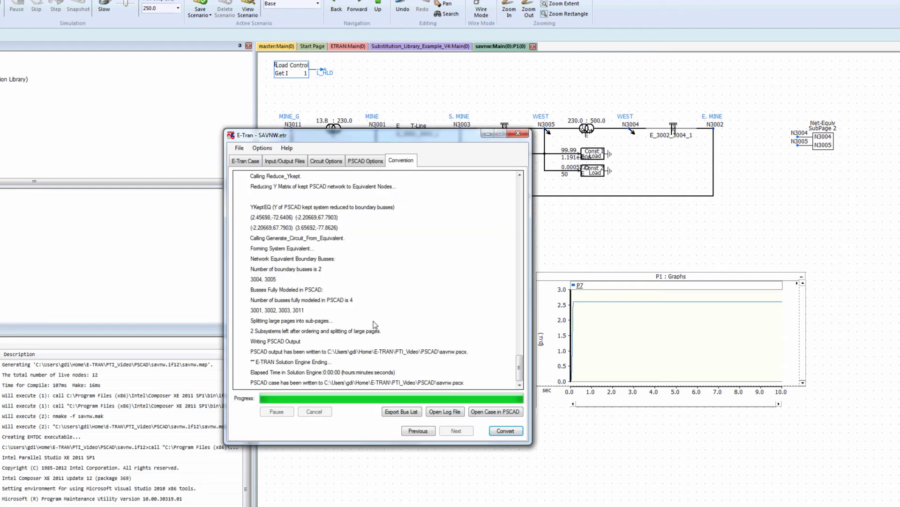
{"action": "left_click", "coordinate": [418, 430]}
{"action": "left_click", "coordinate": [417, 430]}
{"action": "left_click", "coordinate": [418, 430]}
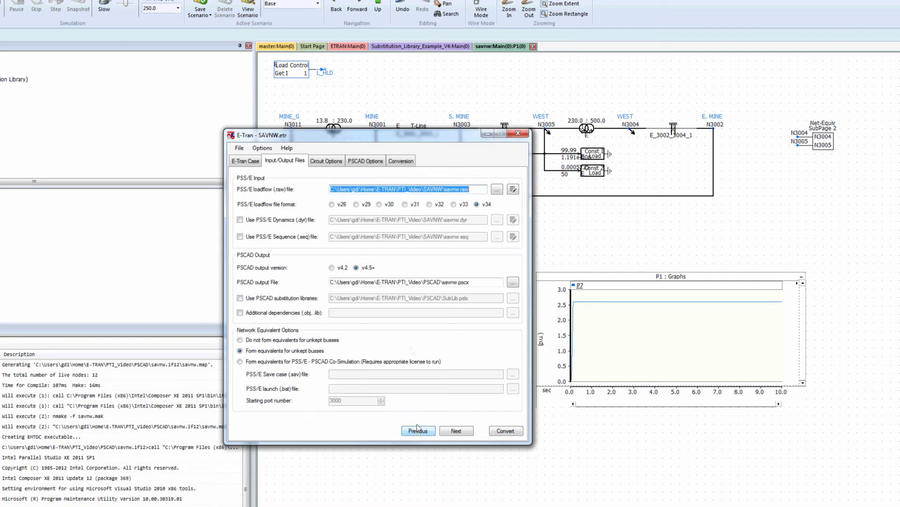
{"action": "left_click", "coordinate": [240, 220]}
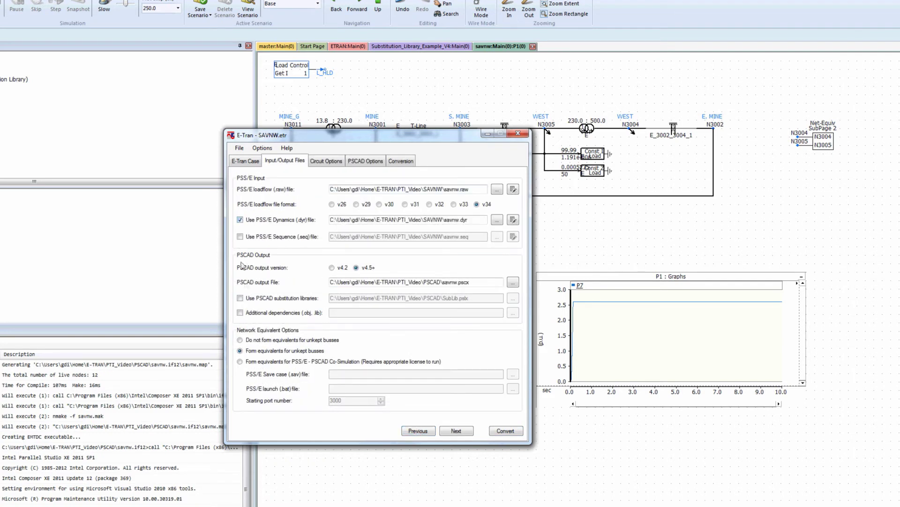
{"action": "left_click", "coordinate": [240, 298]}
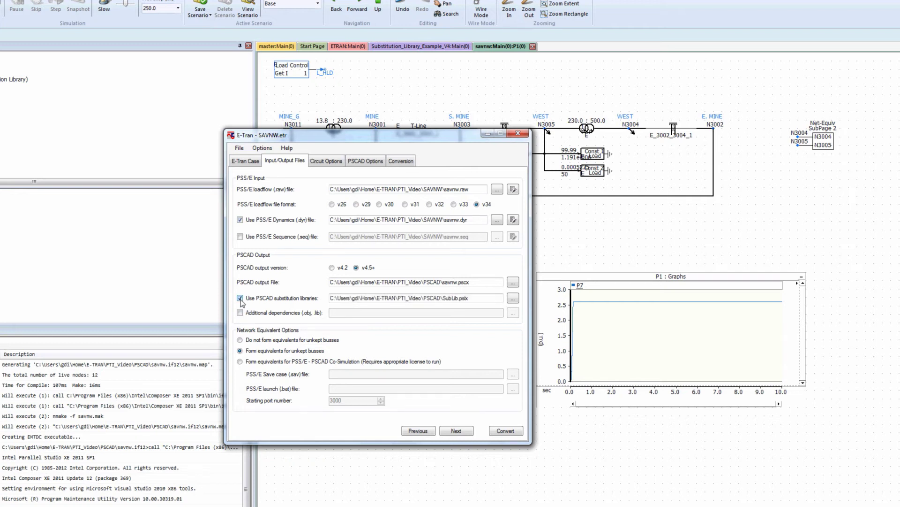
Set busses back to 20 and rerun the conversion.
{"action": "left_click", "coordinate": [456, 431]}
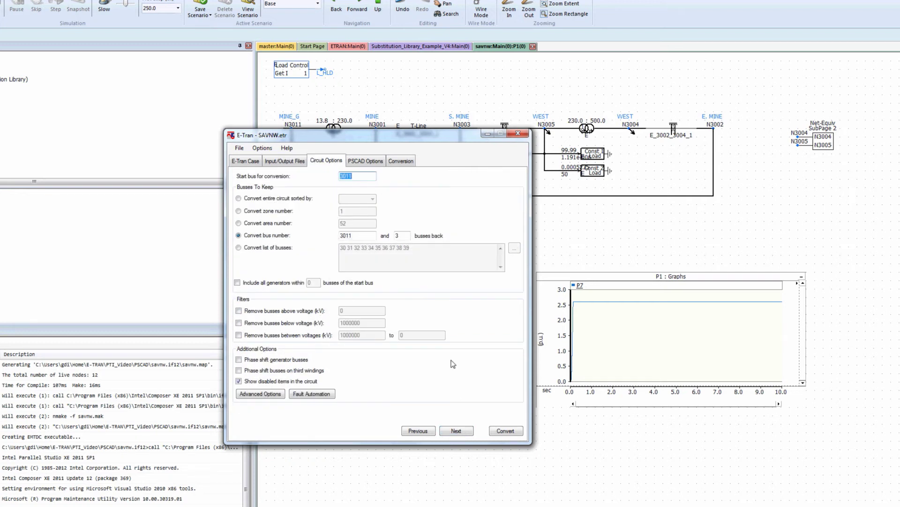
{"action": "double_click", "coordinate": [402, 236]}
{"action": "type", "text": "20"}
{"action": "left_click", "coordinate": [464, 429]}
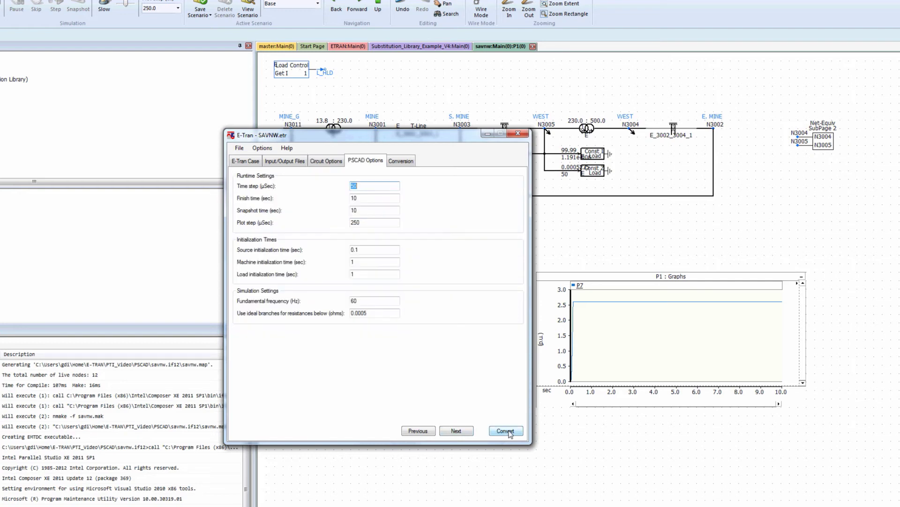
{"action": "left_click", "coordinate": [506, 430]}
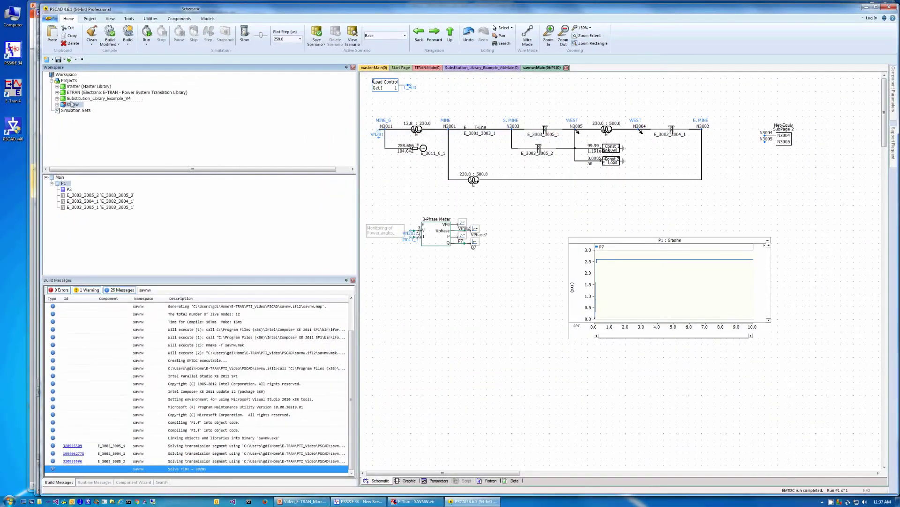
Unload the old savnw project, reopen the regenerated one from Recent Projects, and build it.
{"action": "right_click", "coordinate": [71, 106]}
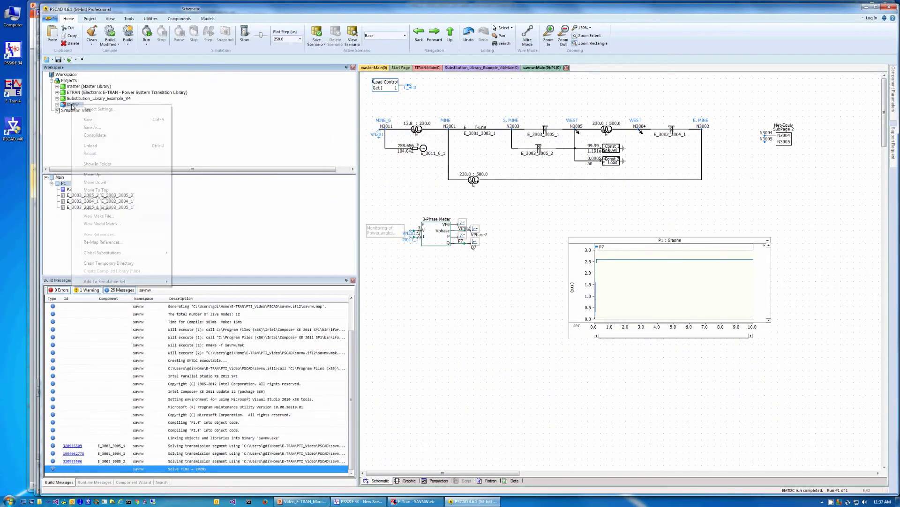
{"action": "left_click", "coordinate": [90, 146]}
{"action": "left_click", "coordinate": [487, 273]}
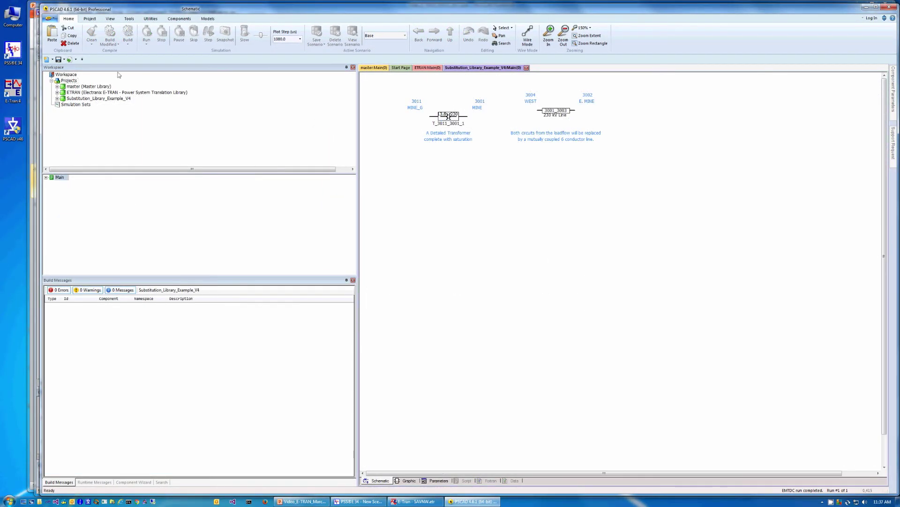
{"action": "left_click", "coordinate": [53, 18]}
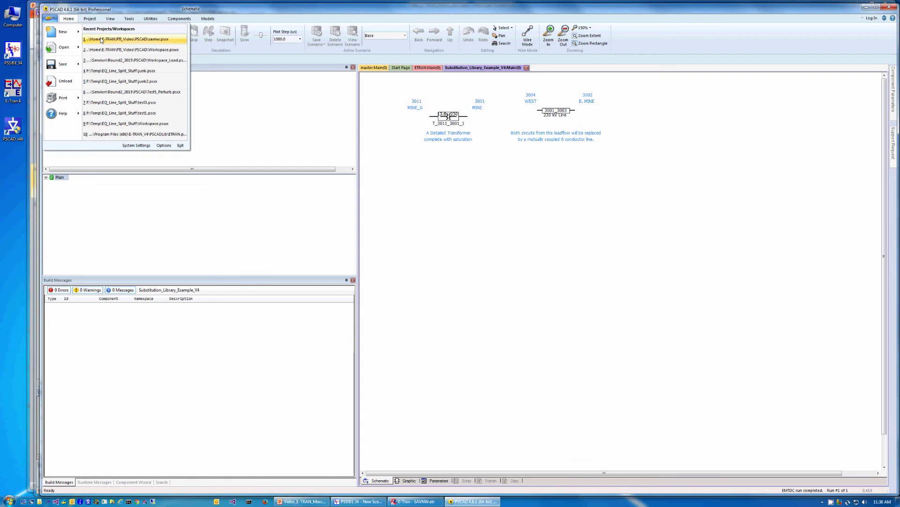
{"action": "left_click", "coordinate": [101, 39]}
{"action": "left_click", "coordinate": [101, 41]}
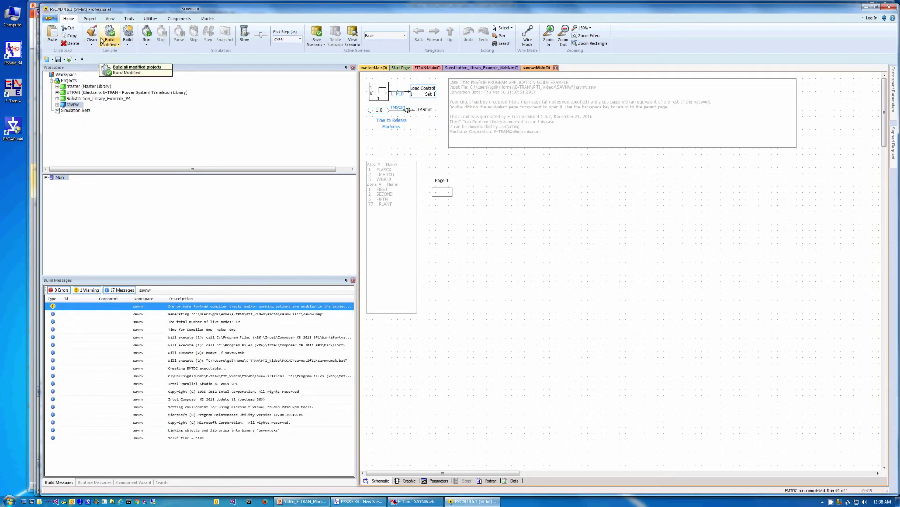
Open the P1 page and look inside the G_3011_0_1_DYR generator module.
{"action": "double_click", "coordinate": [442, 192]}
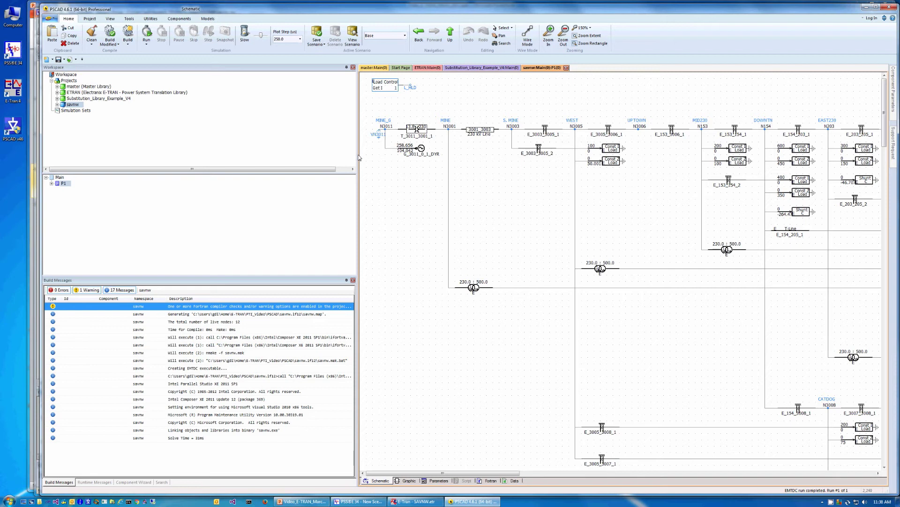
{"action": "left_click_drag", "start_coordinate": [358, 158], "coordinate": [205, 157]}
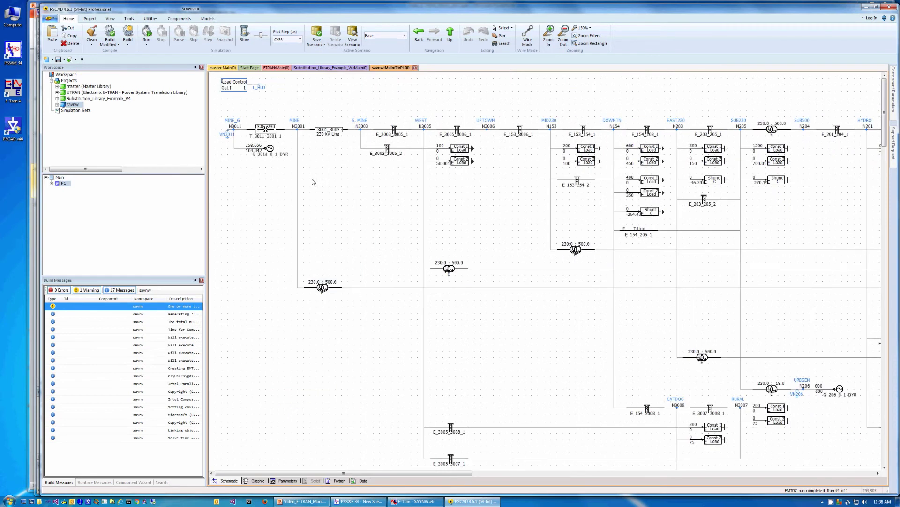
{"action": "double_click", "coordinate": [271, 149]}
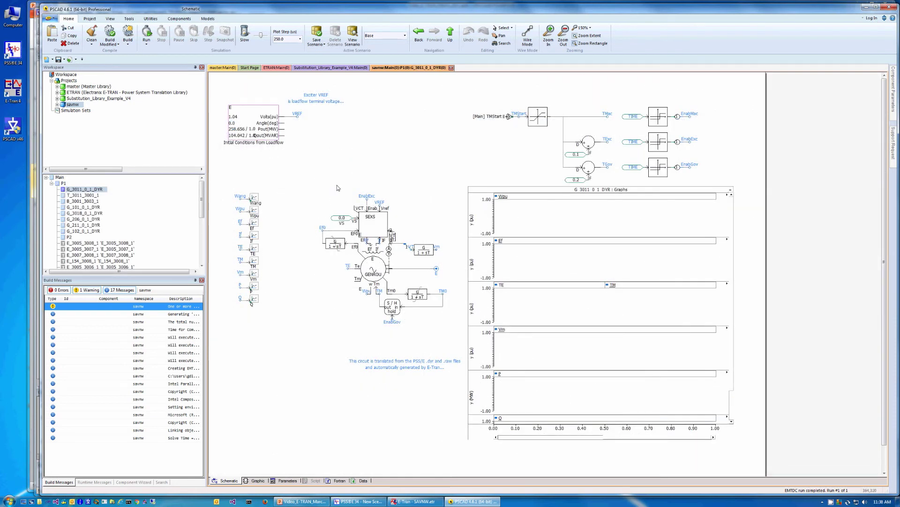
{"action": "key", "text": "BackSpace"}
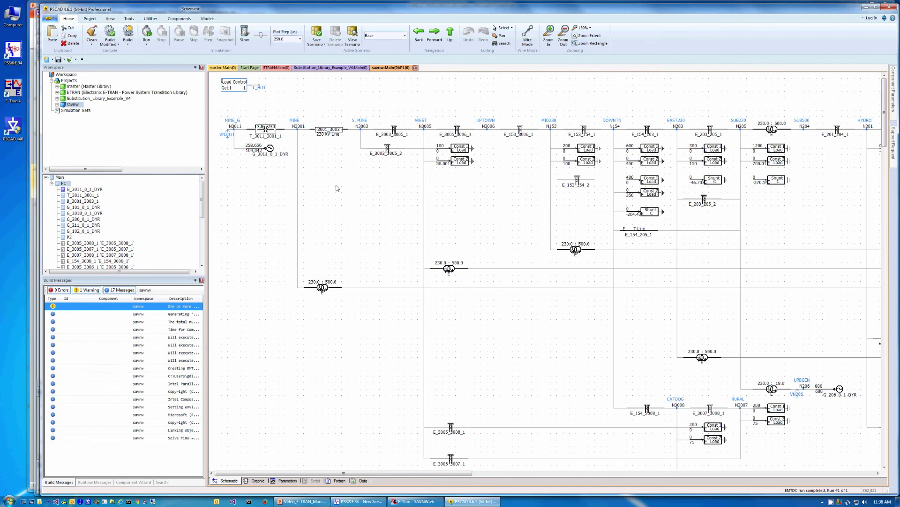
Run savnw, inspect substitution transformer T_3011_3001_1, then return to the P1 network.
{"action": "left_click", "coordinate": [153, 34]}
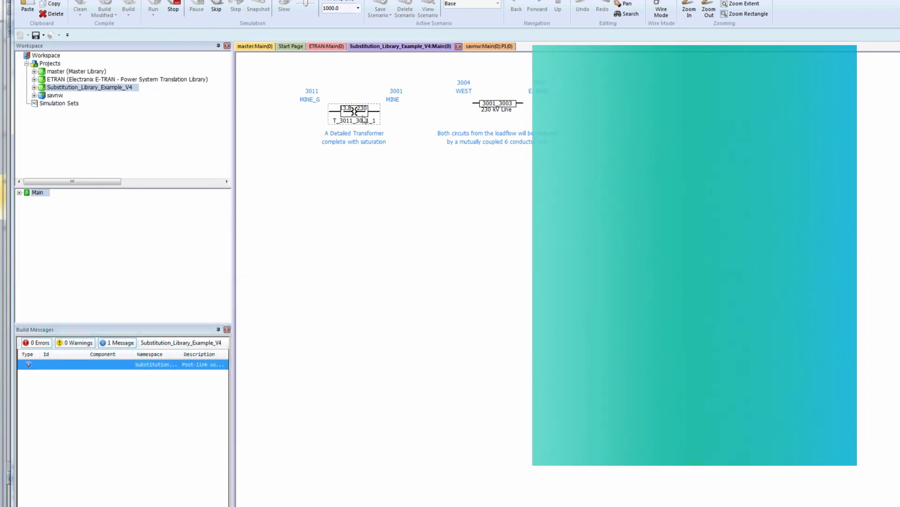
{"action": "double_click", "coordinate": [359, 112]}
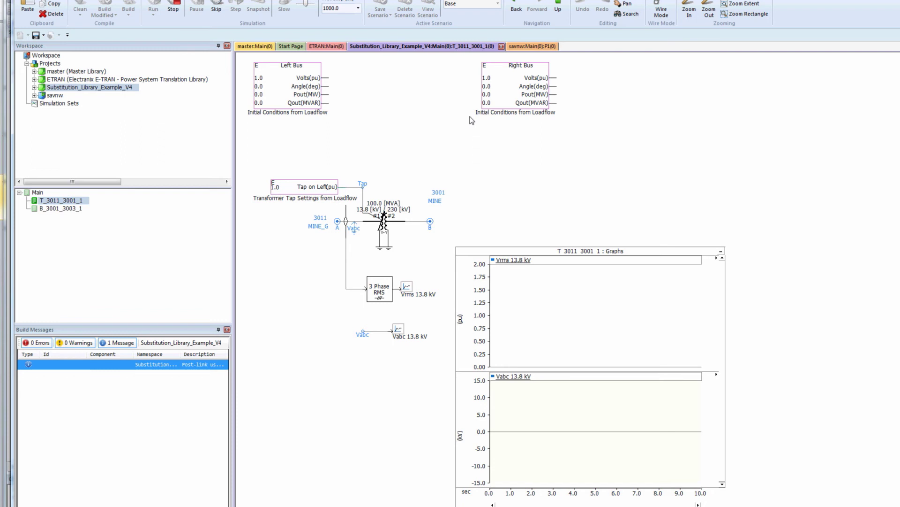
{"action": "key", "text": "ctrl+Up"}
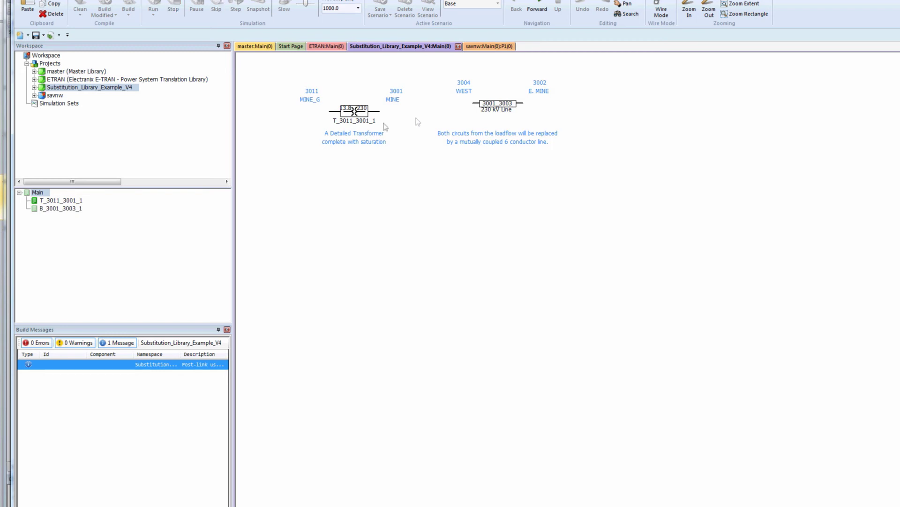
{"action": "mouse_move", "coordinate": [362, 125]}
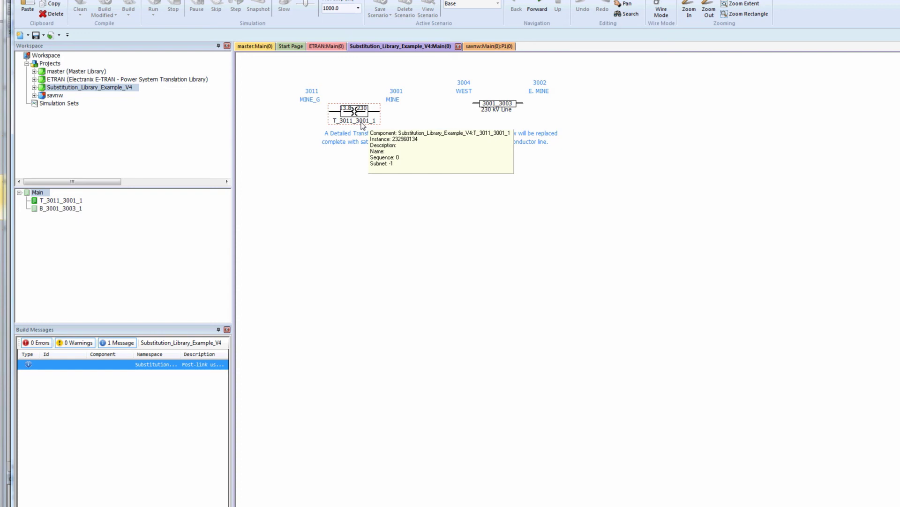
{"action": "key", "text": "ctrl+Tab"}
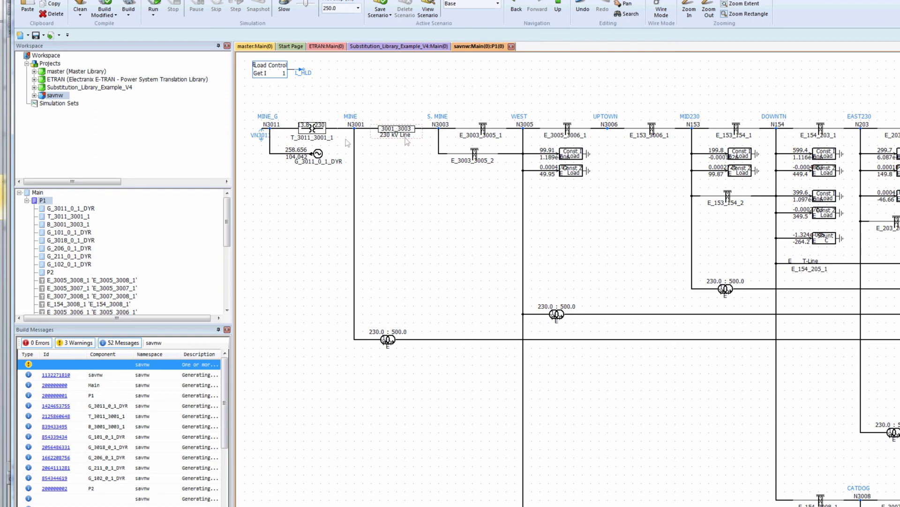
Check transformer T_3011_3001_1's results, then open line B_3001_3003_1 for its 230 kV plots.
{"action": "double_click", "coordinate": [312, 128]}
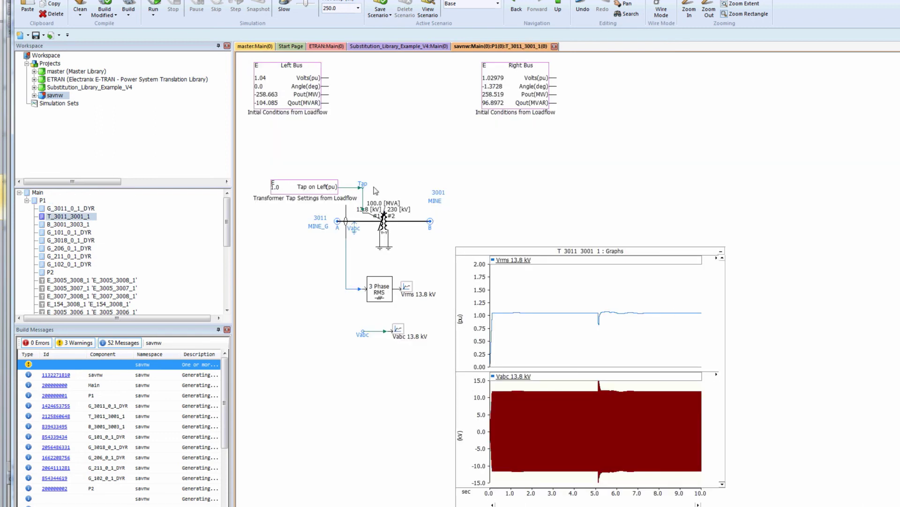
{"action": "key", "text": "BackSpace"}
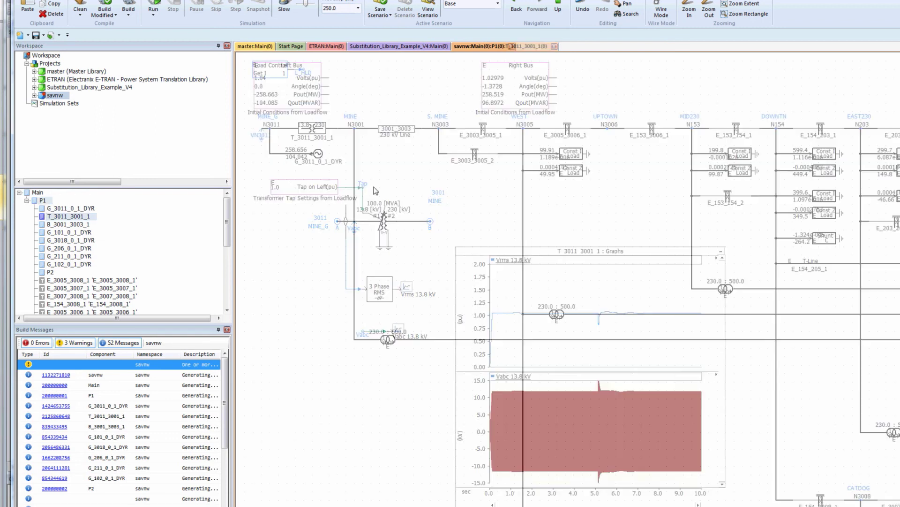
{"action": "double_click", "coordinate": [406, 134]}
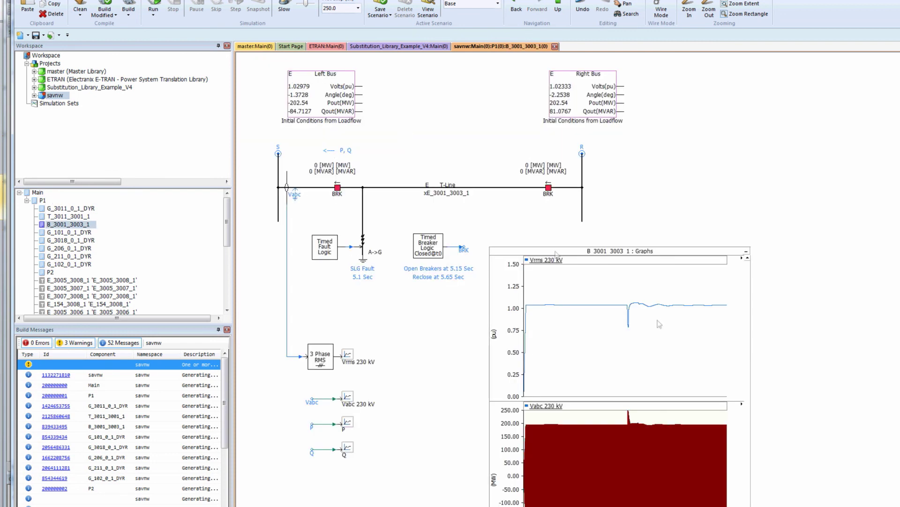